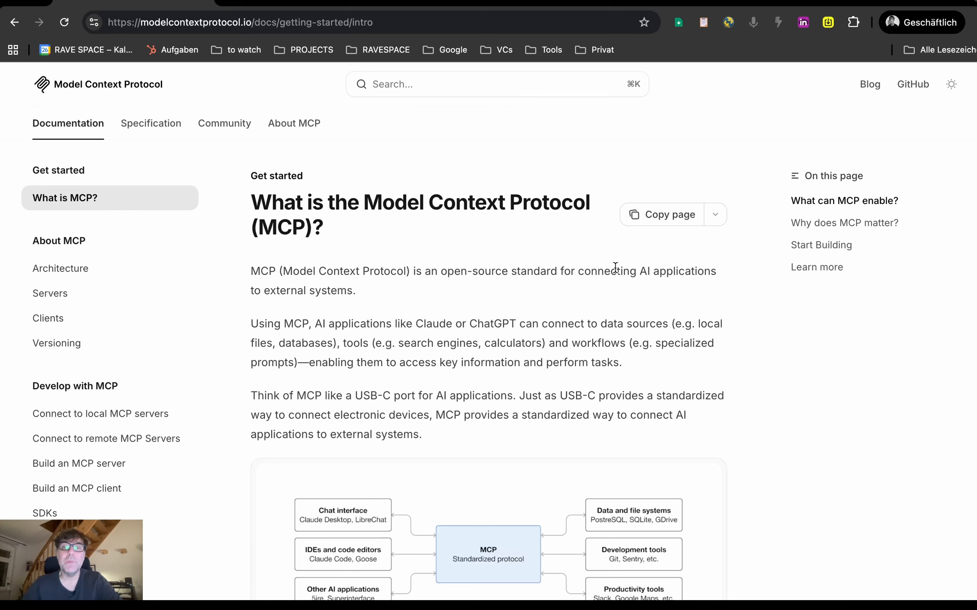
- Read the Model Context Protocol introduction page and examine an enlarged view of its architecture diagram
scroll(509, 265, "down", 2)
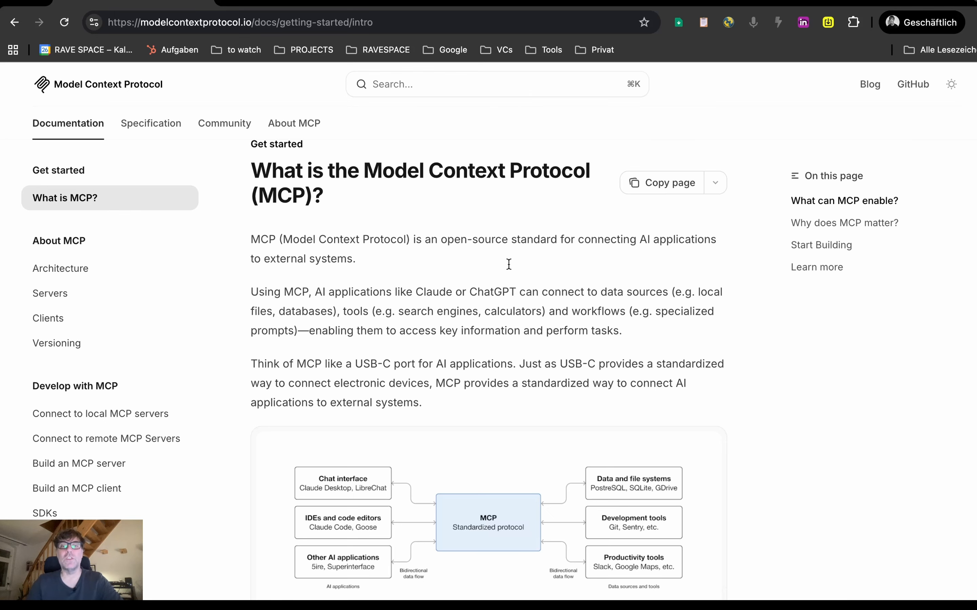
scroll(502, 334, "down", 2)
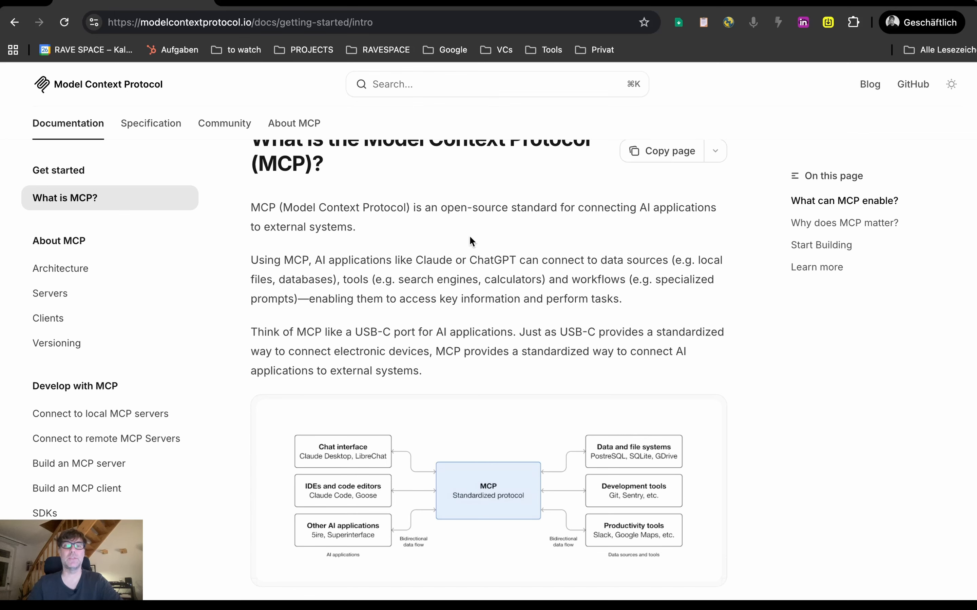
scroll(469, 238, "down", 4)
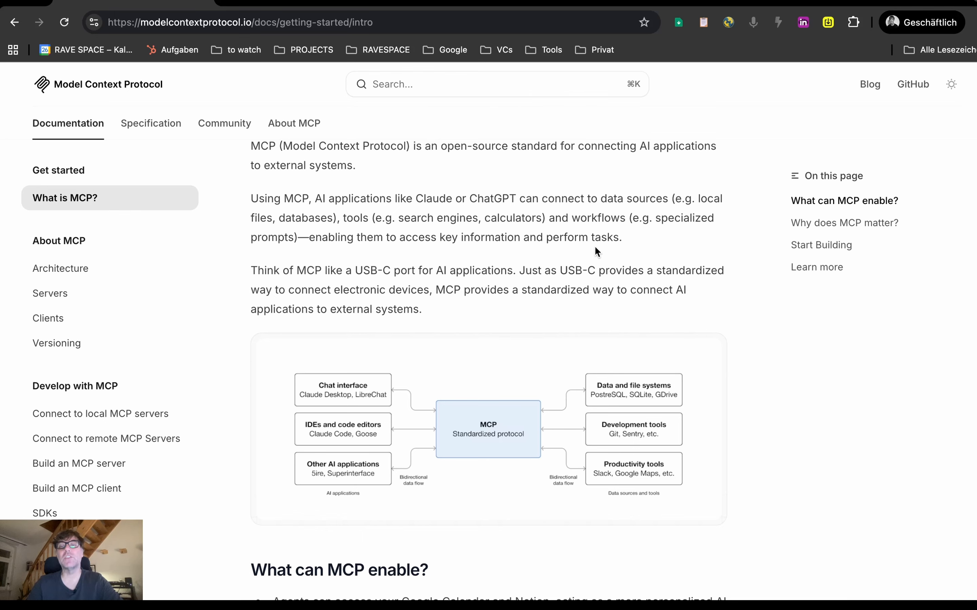
scroll(657, 252, "down", 3)
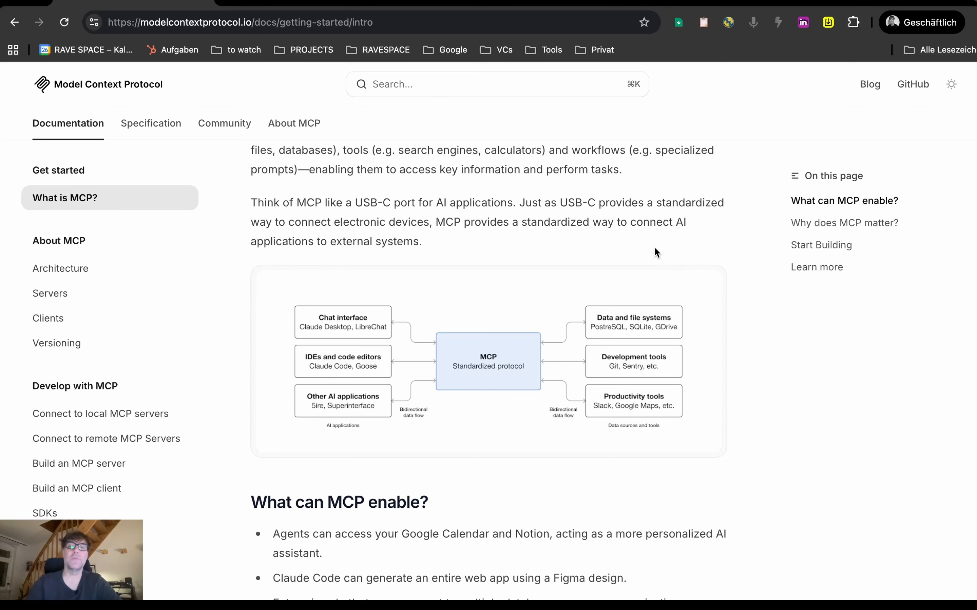
scroll(565, 298, "down", 1)
left_click(482, 343)
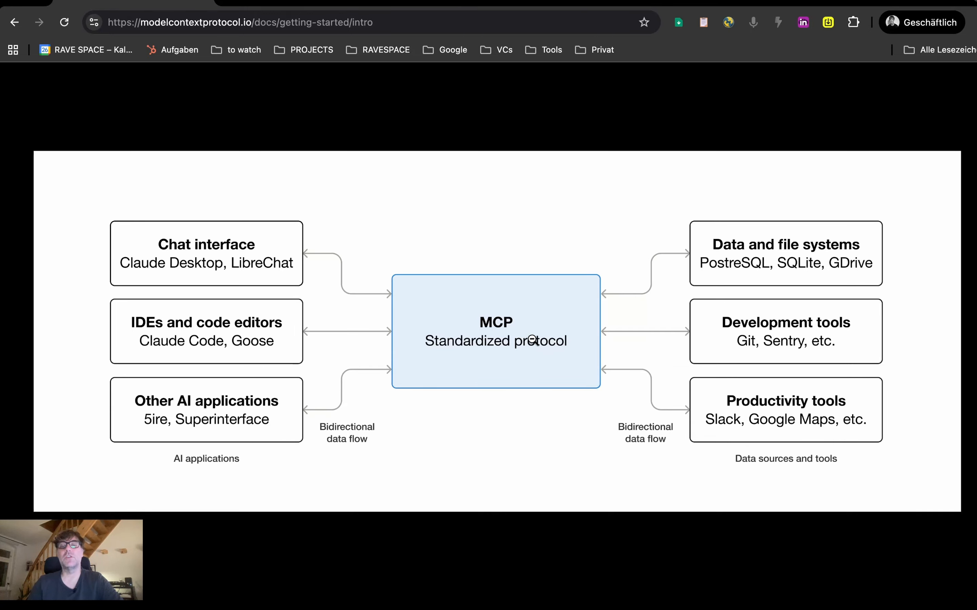
left_click(561, 165)
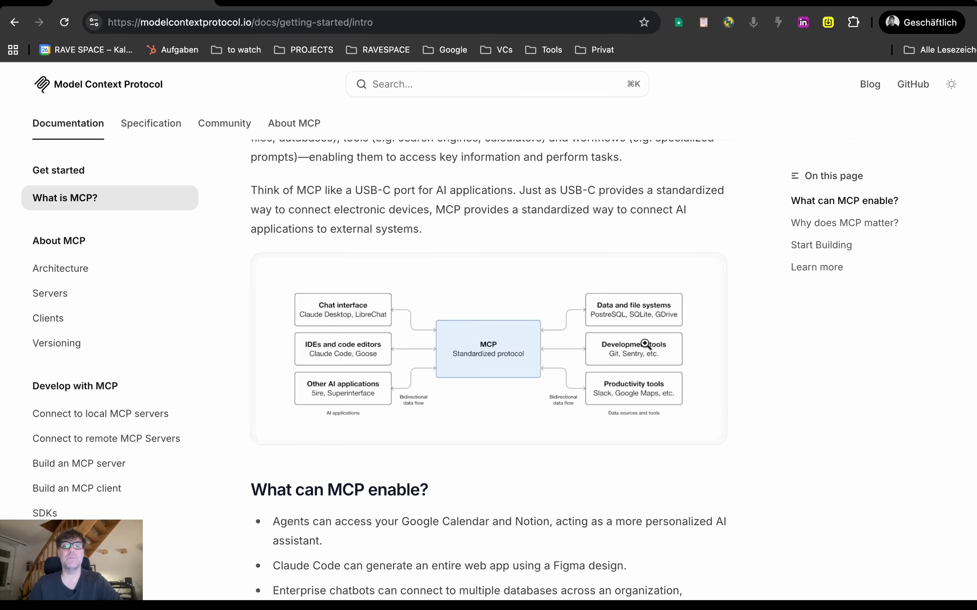
scroll(644, 344, "down", 2)
scroll(644, 343, "up", 3)
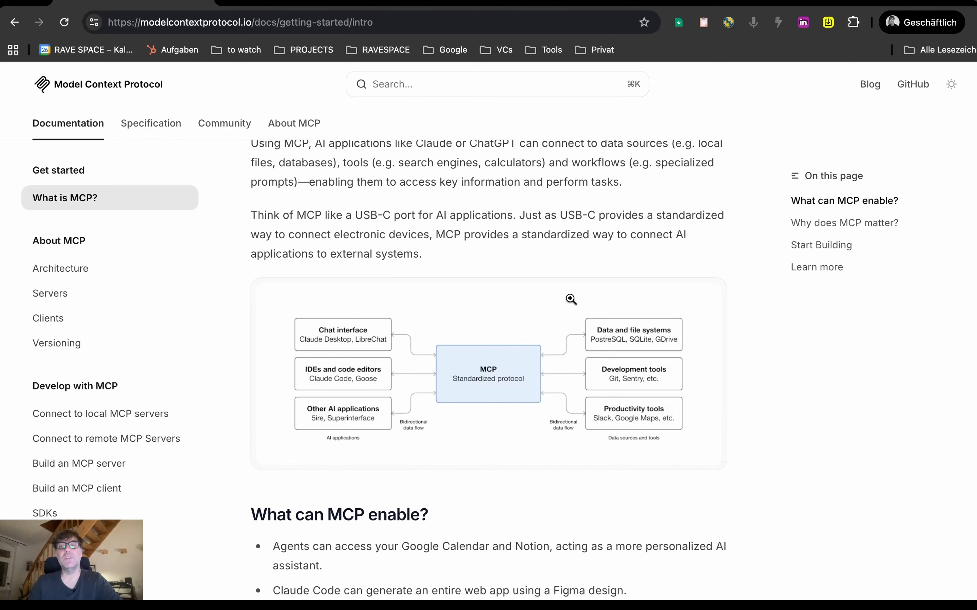
- Switch to the Claude chat beside Bitwig Studio and send the prompt "set tempo 130 bpm"
key("ctrl+Left")
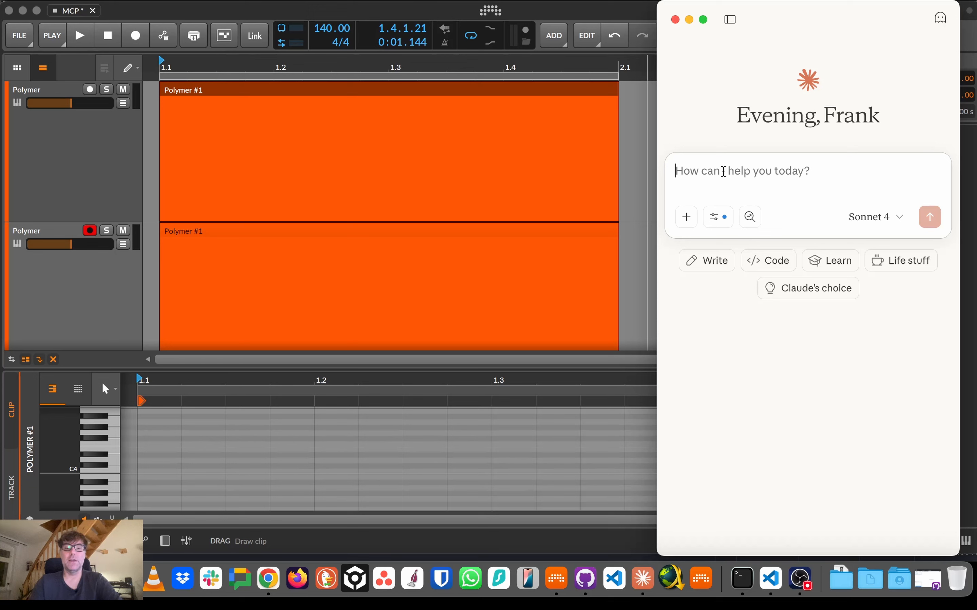
type("set tempo")
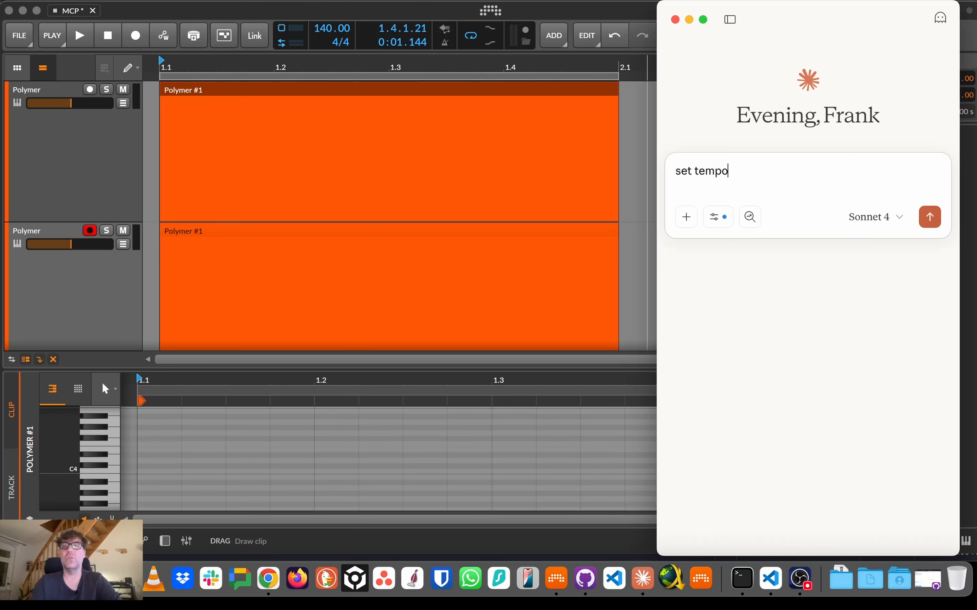
type(" 130 ")
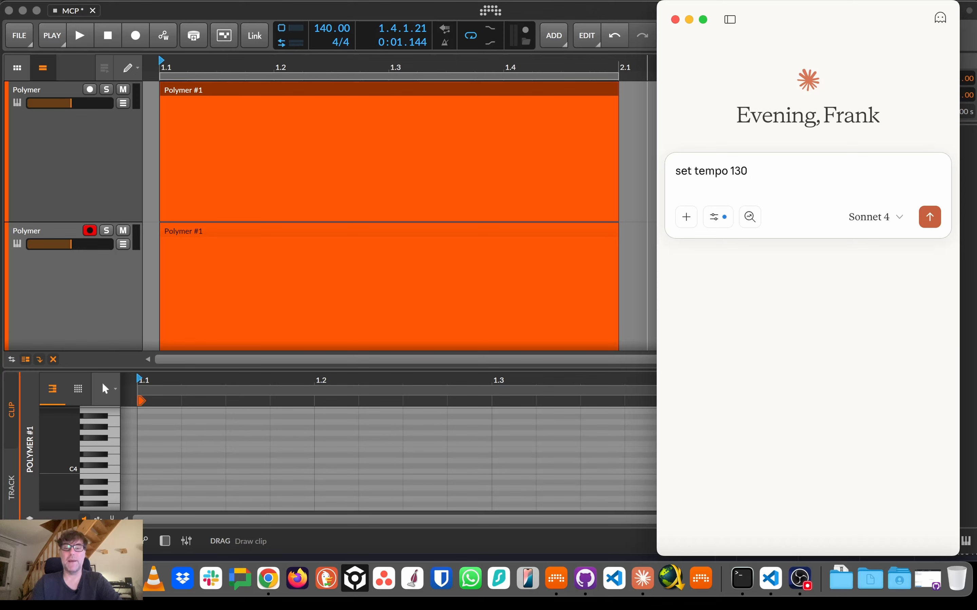
type("bpm")
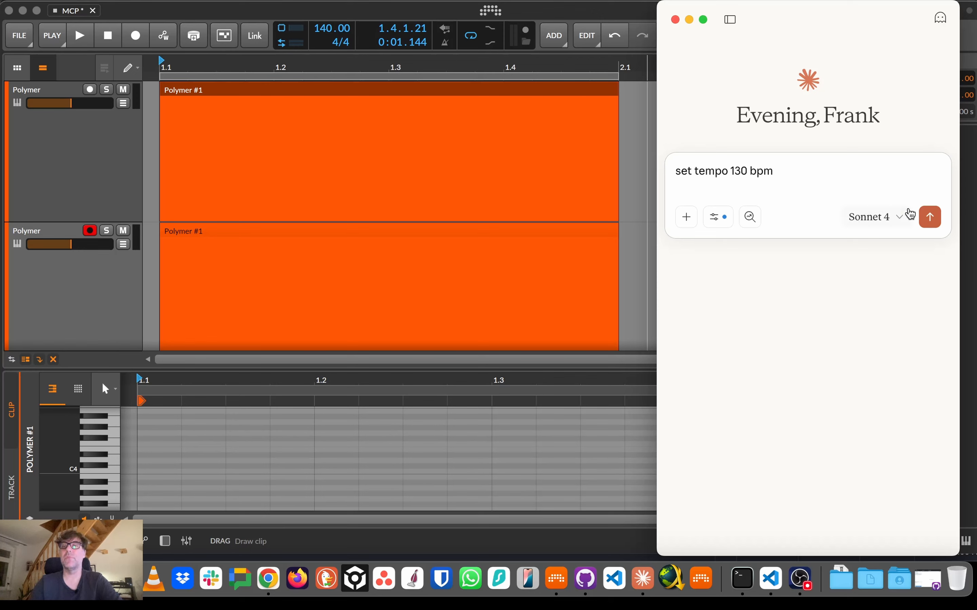
left_click(930, 217)
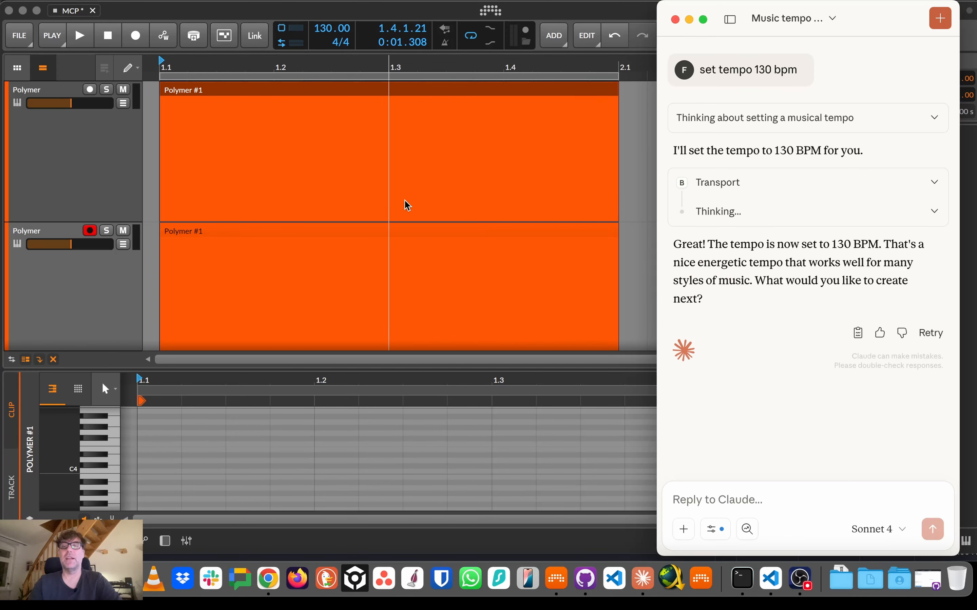
- Check the existing tracks in the arranger and ask Claude to add two new instrument tracks to Bitwig
scroll(475, 231, "down", 3)
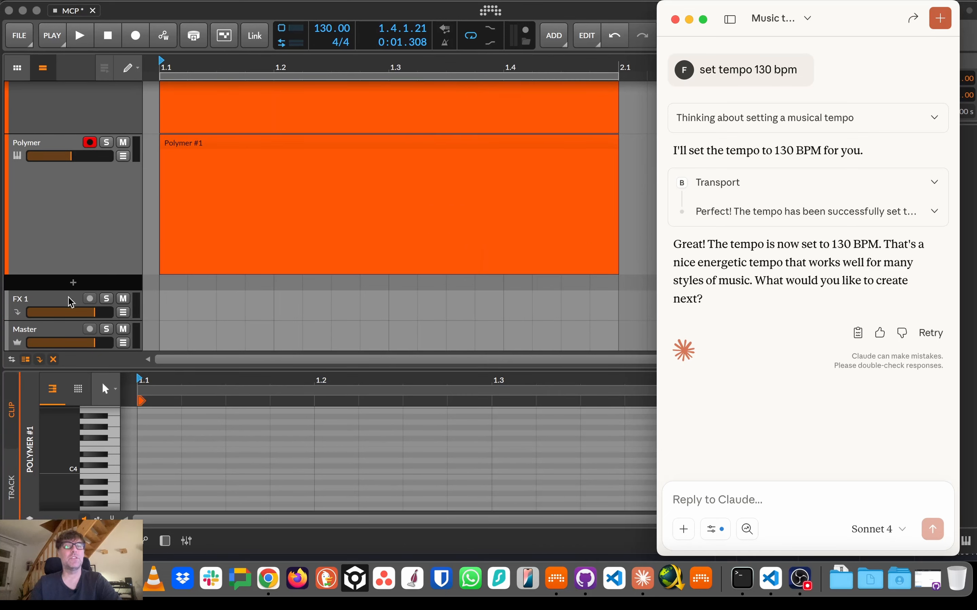
scroll(85, 212, "up", 3)
scroll(85, 211, "down", 3)
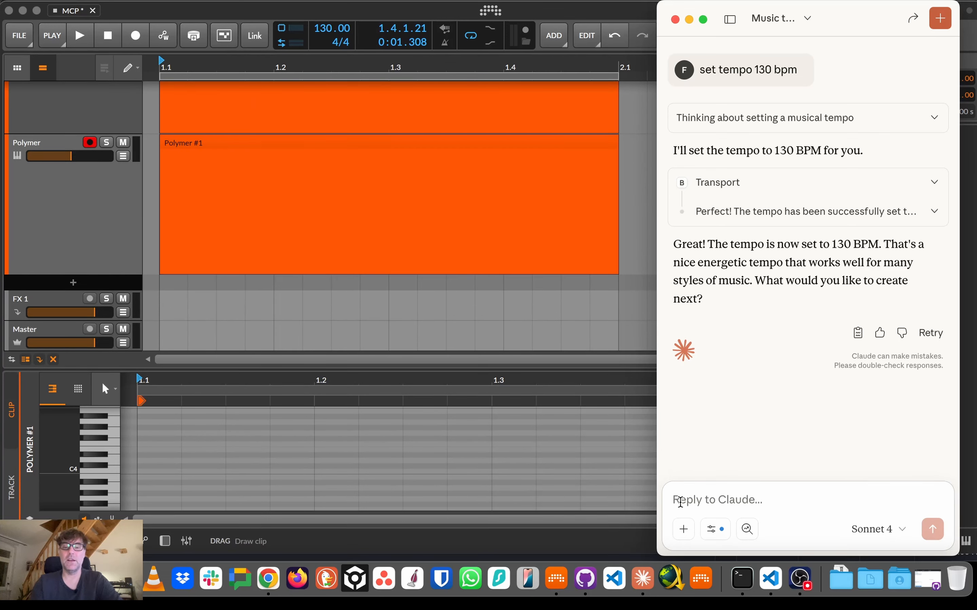
type("add two ")
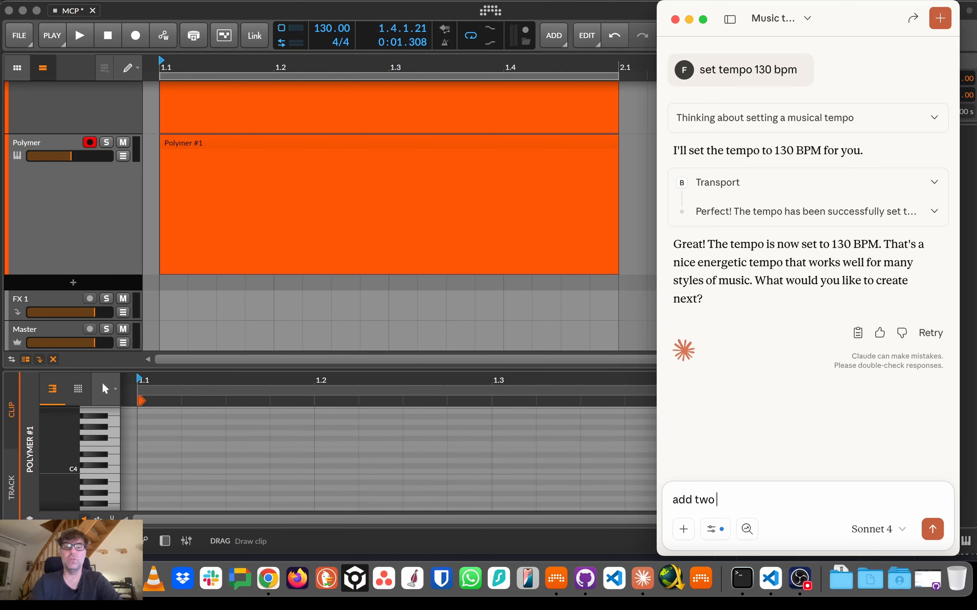
type("new intsrument")
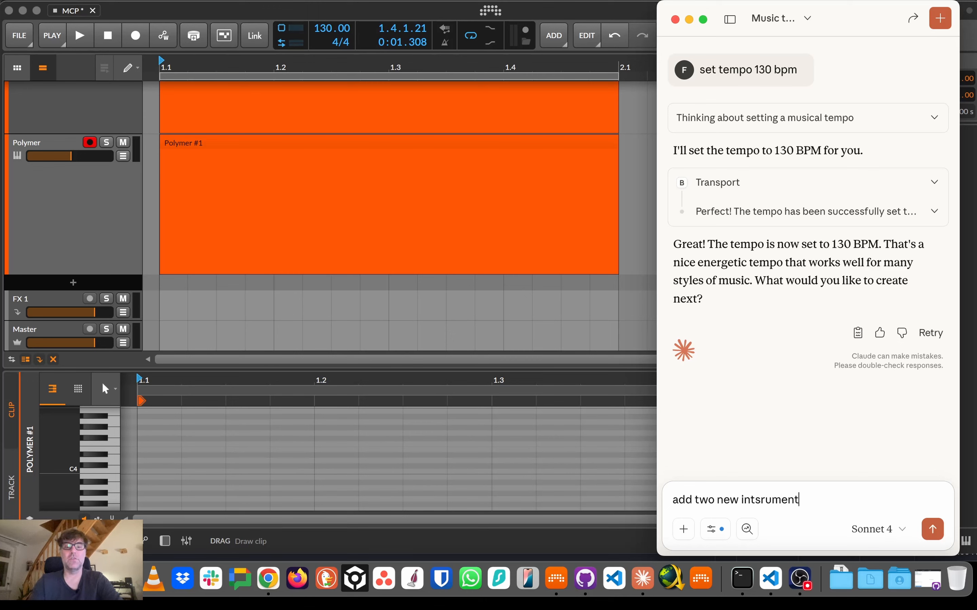
type(" tracks ")
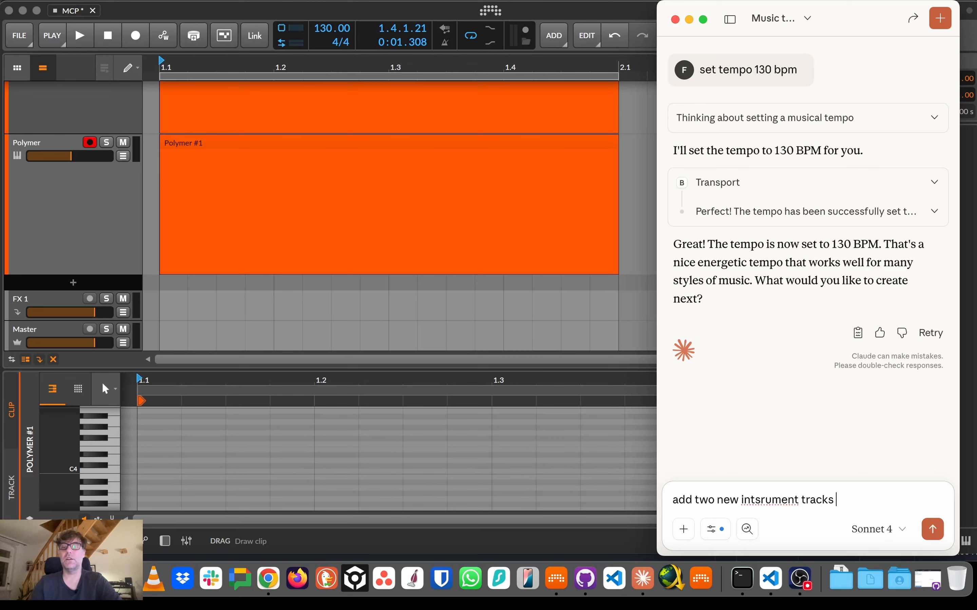
type("to bi")
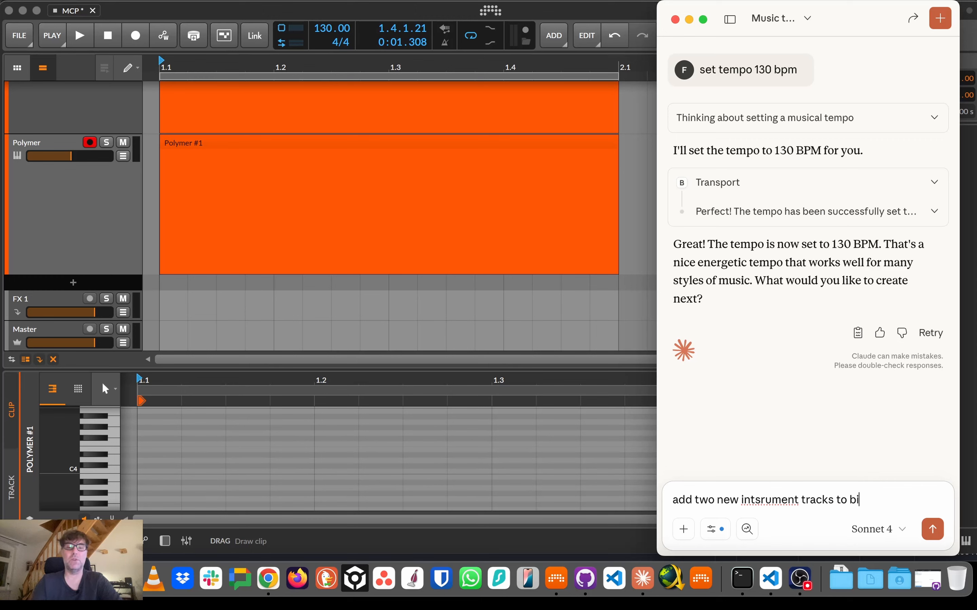
type("twig")
left_click(932, 529)
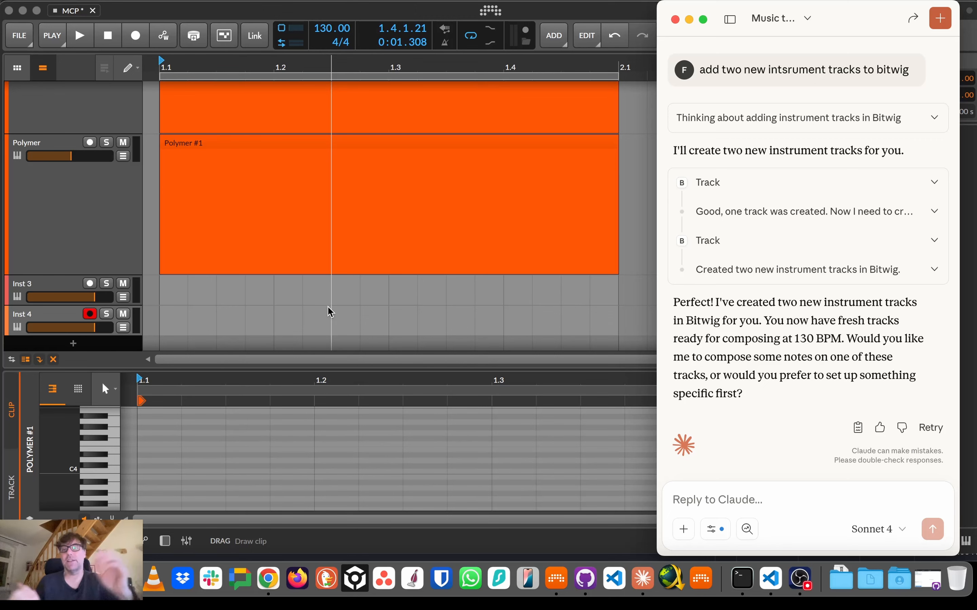
- With the first Polymer track's clip selected, send Claude the prompt "create an happy arpeggio line in c major"
scroll(329, 307, "up", 4)
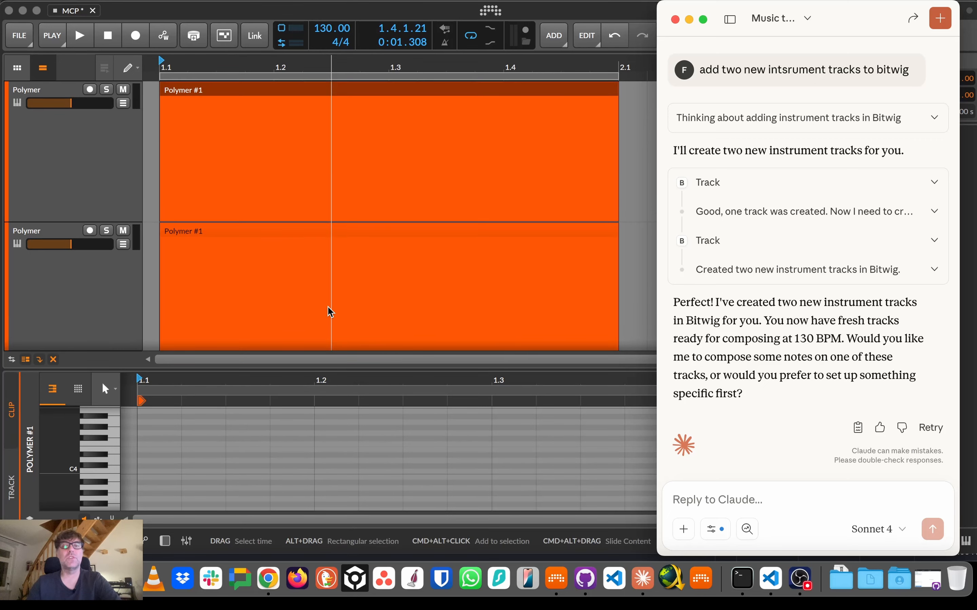
left_click(328, 307)
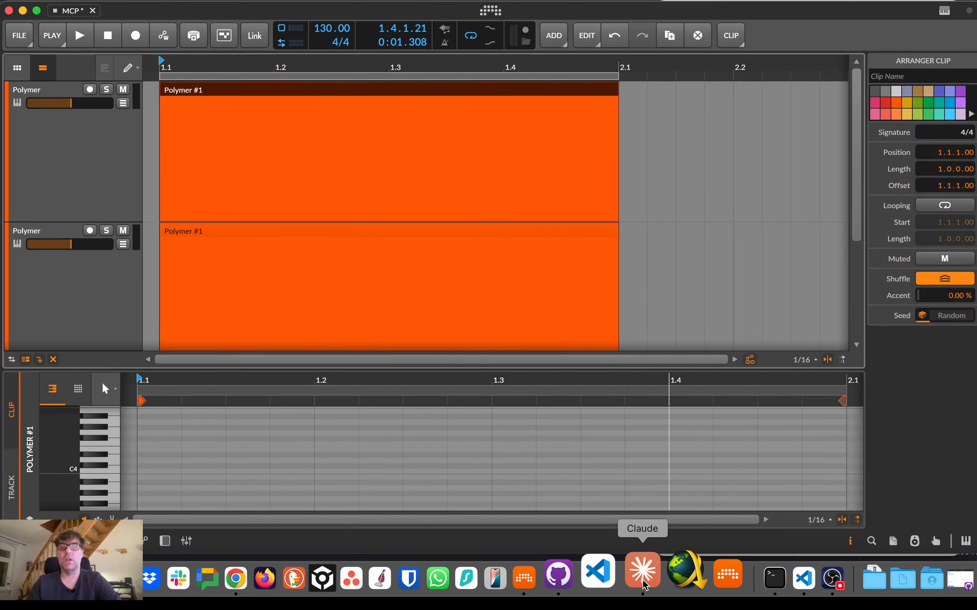
left_click(643, 579)
left_click(682, 502)
type("create an arpeggio")
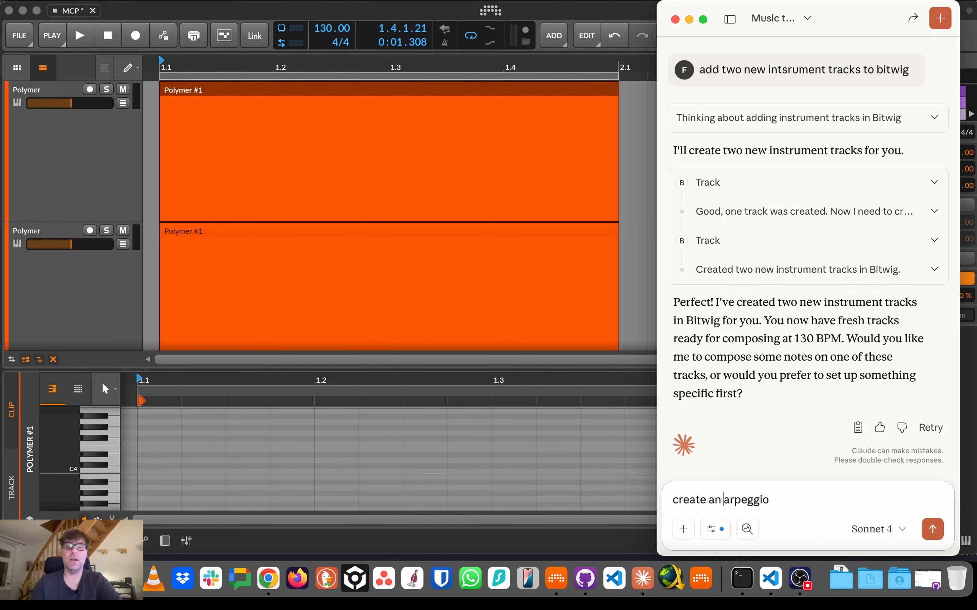
key("BackSpace")
key("BackSpace")
key("BackSpace")
key("BackSpace")
key("BackSpace")
key("BackSpace")
key("BackSpace")
key("BackSpace")
type("happy arpeggio")
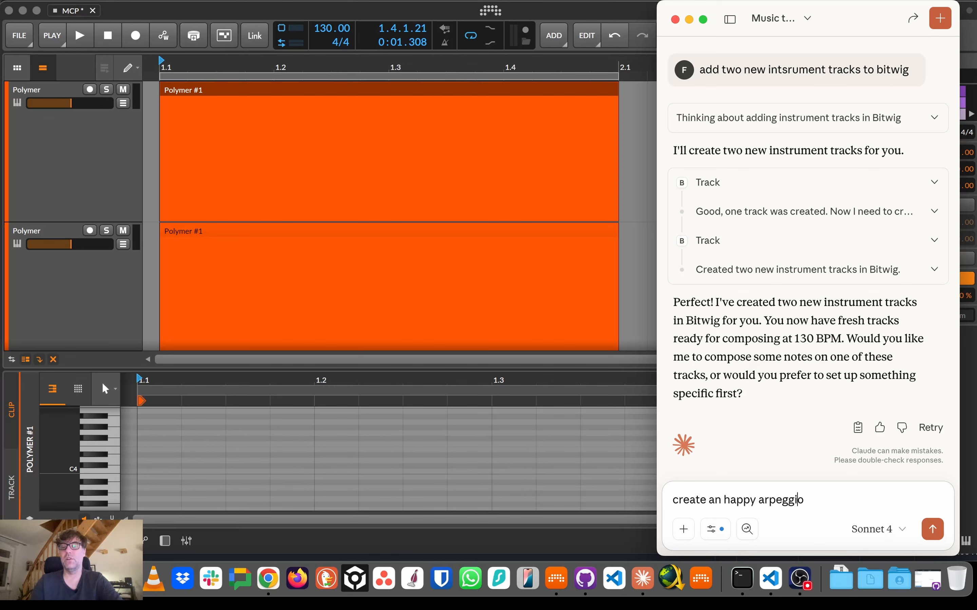
type(" line in c ")
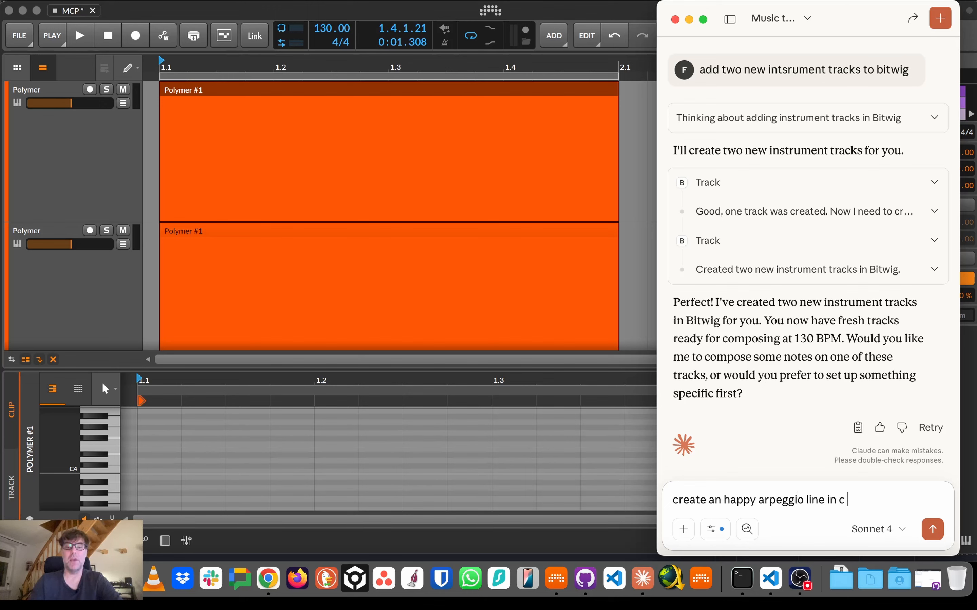
type("major")
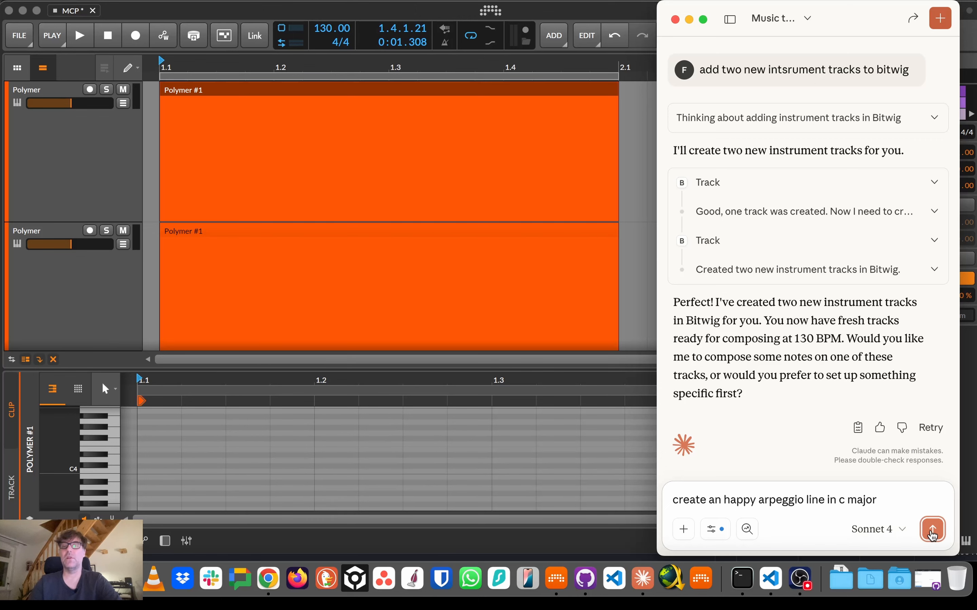
left_click(932, 529)
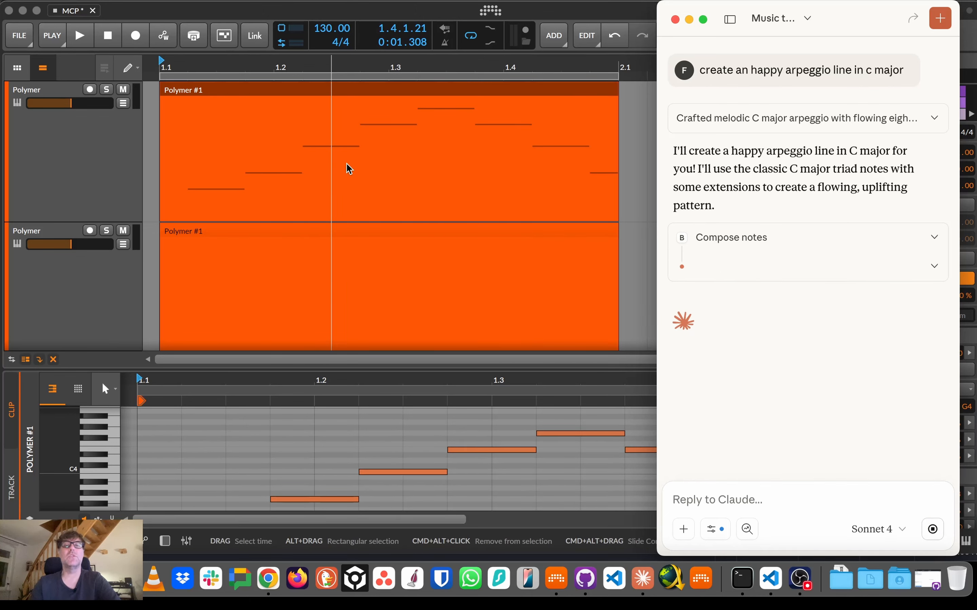
- Play back the generated arpeggio in Bitwig Studio from the start of the arrangement and stop it
left_click(401, 92)
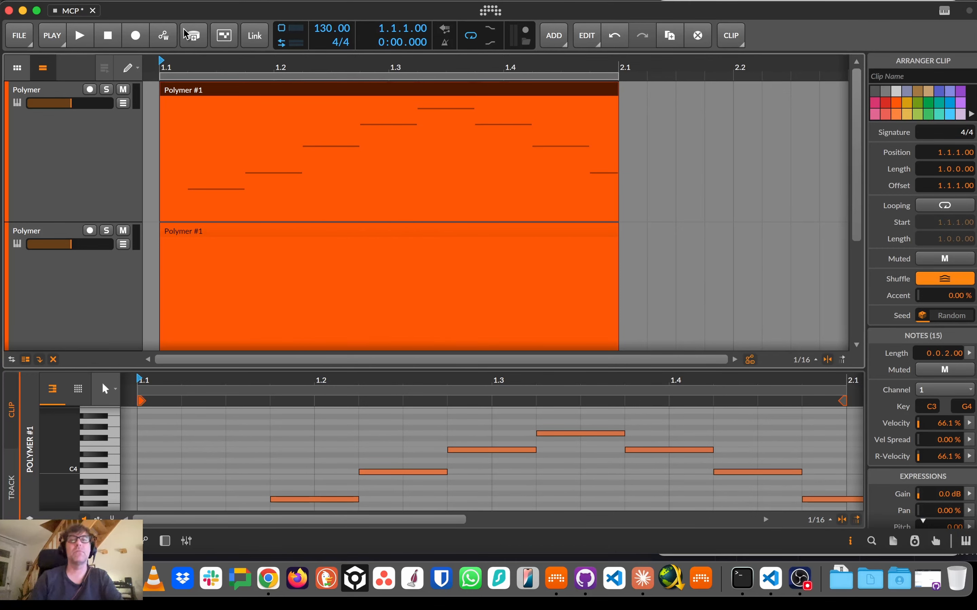
left_click(80, 36)
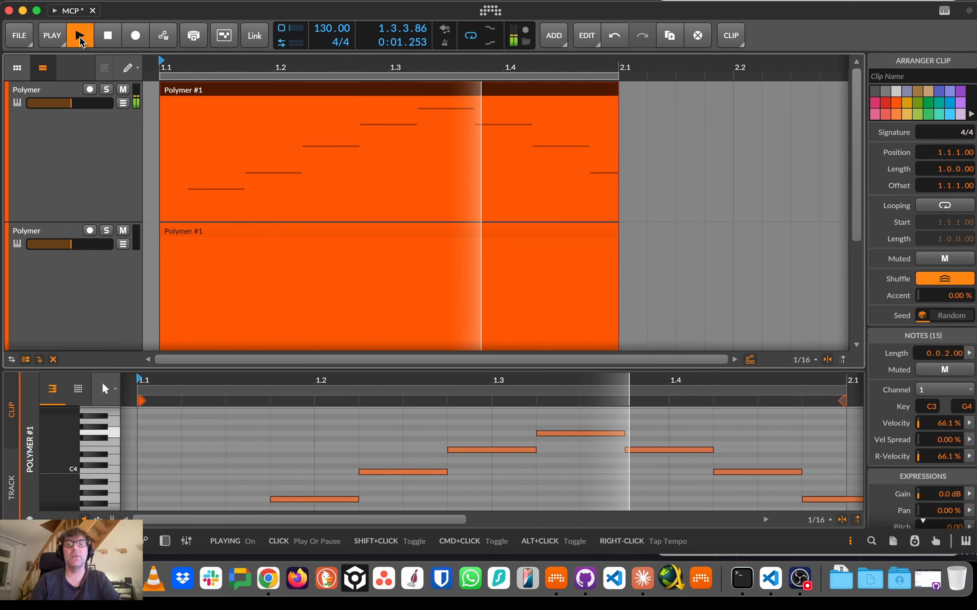
left_click(80, 37)
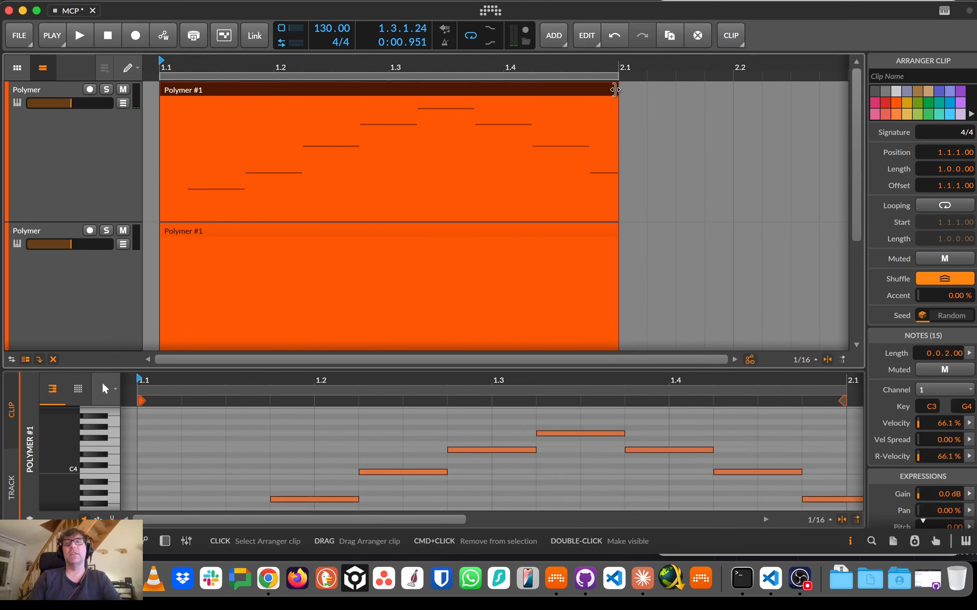
- Extend the first Polymer clip and the arranger loop region to a length of two bars
left_click_drag(620, 91, 762, 96)
left_click_drag(661, 64, 659, 32)
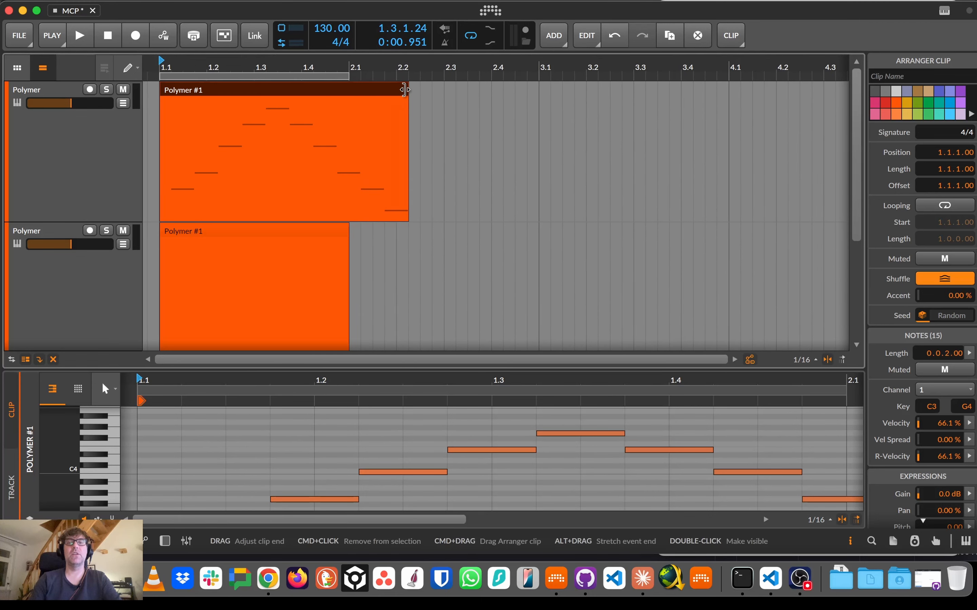
left_click_drag(407, 91, 538, 93)
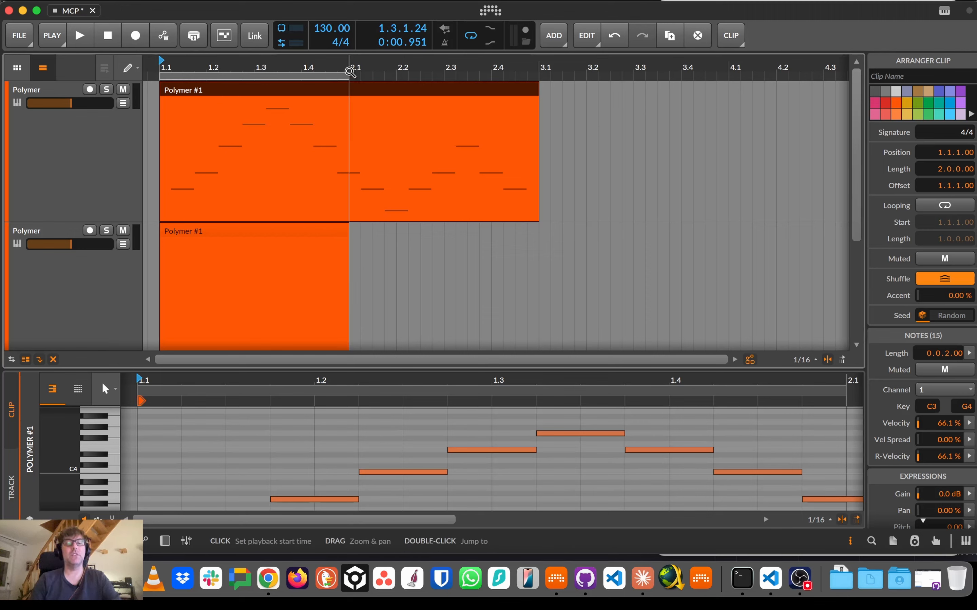
left_click(346, 74)
left_click_drag(346, 75, 539, 74)
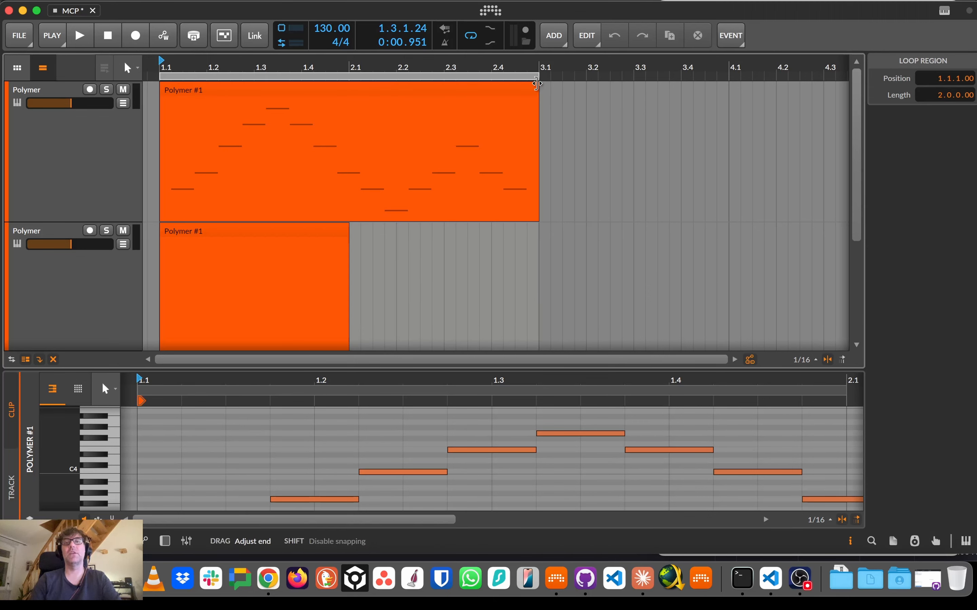
- Play the looped two-bar arpeggio and stop playback
left_click(106, 39)
left_click(82, 39)
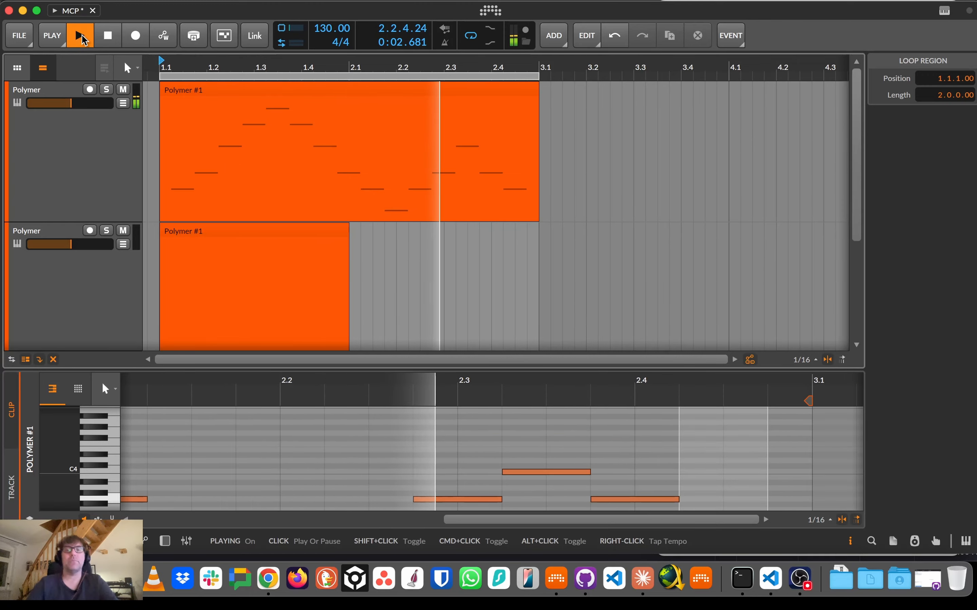
key("space")
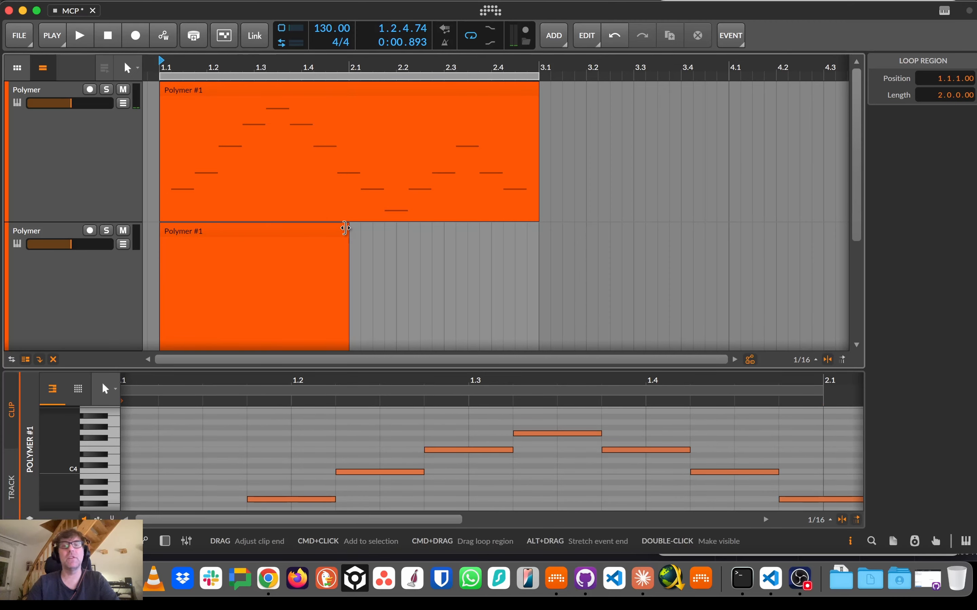
- Lengthen the empty clip on the second Polymer track to two bars, ending at 3.1
left_click_drag(349, 245, 538, 245)
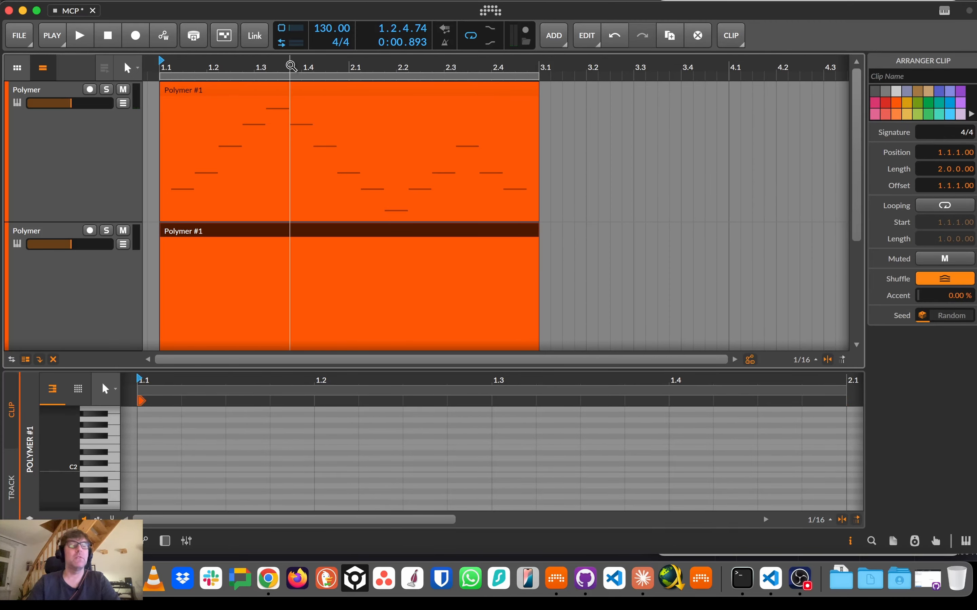
- Select the empty clip on the second Polymer track, switch to Claude and send the prompt "create a complemntary chord progression"
left_click(289, 65)
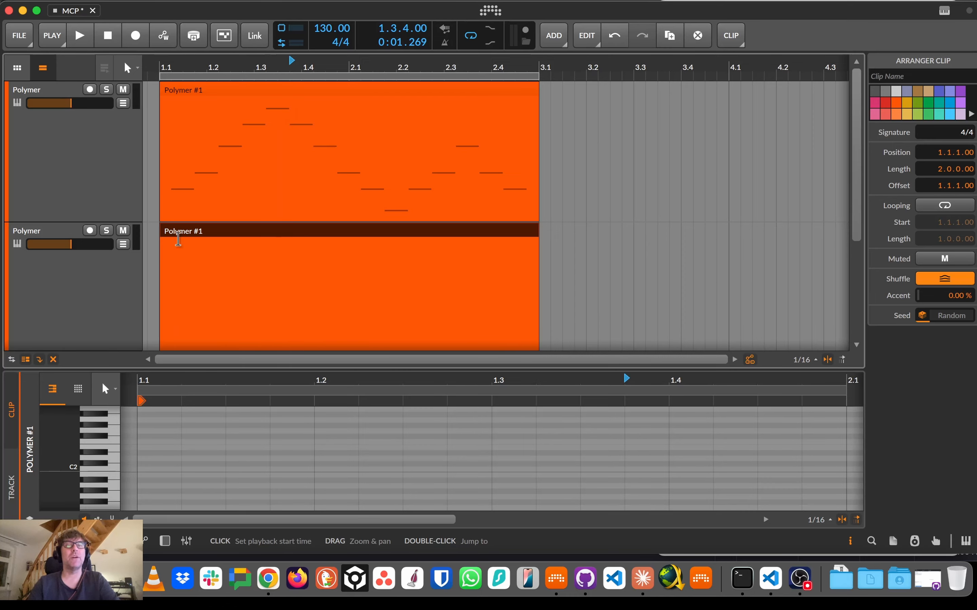
left_click(193, 232)
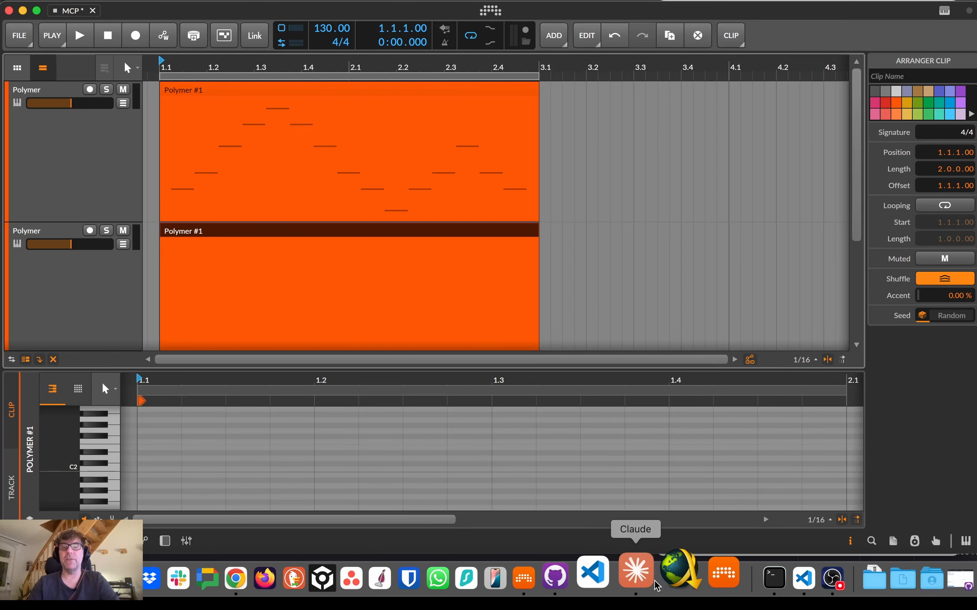
left_click(643, 578)
left_click(695, 500)
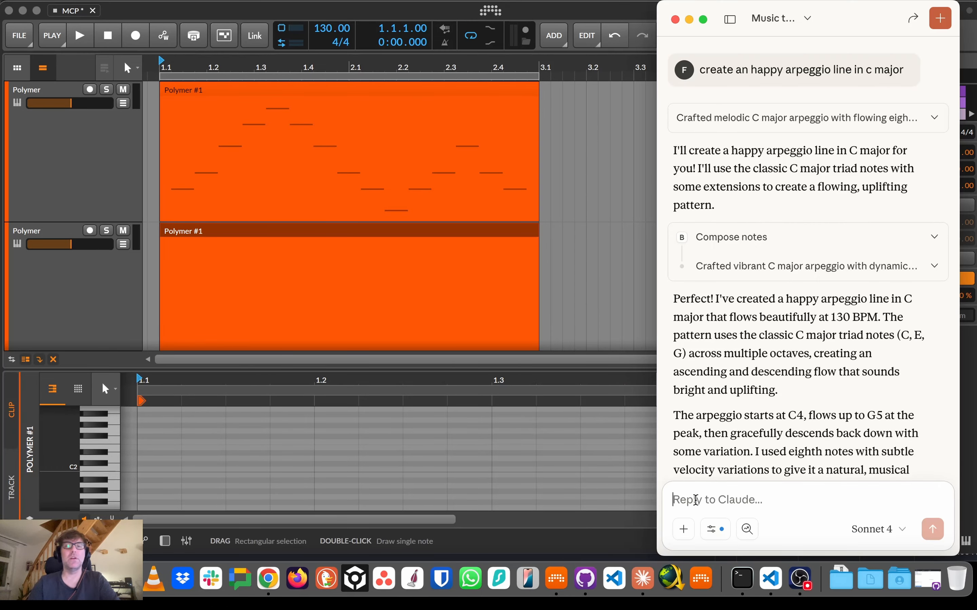
type("cr")
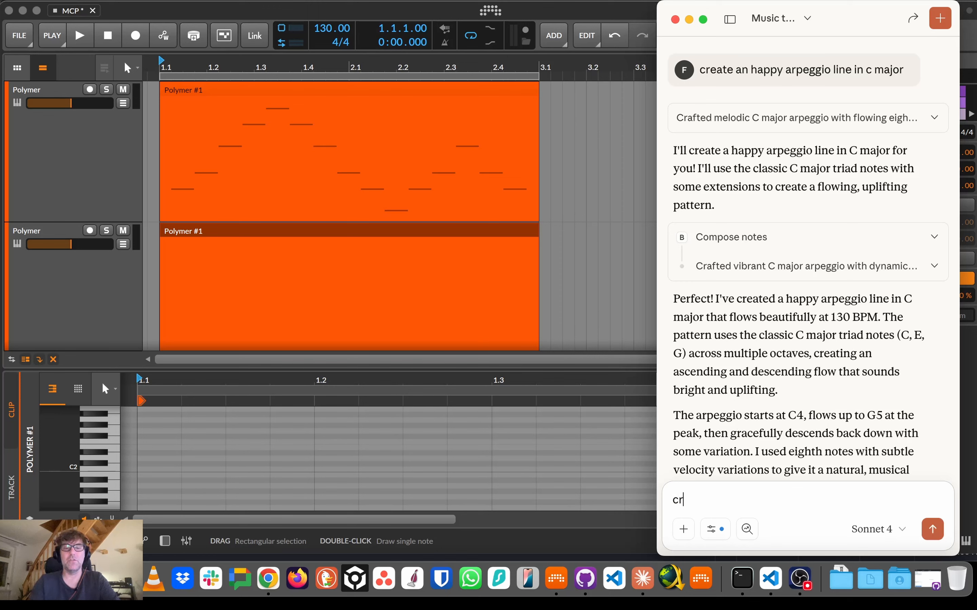
type("eate ")
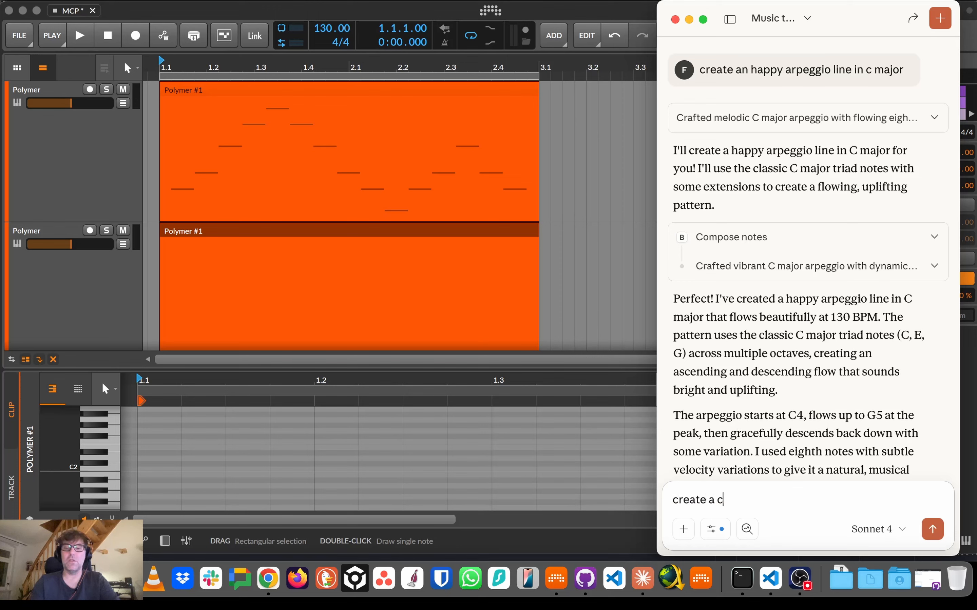
type("a complemntary ")
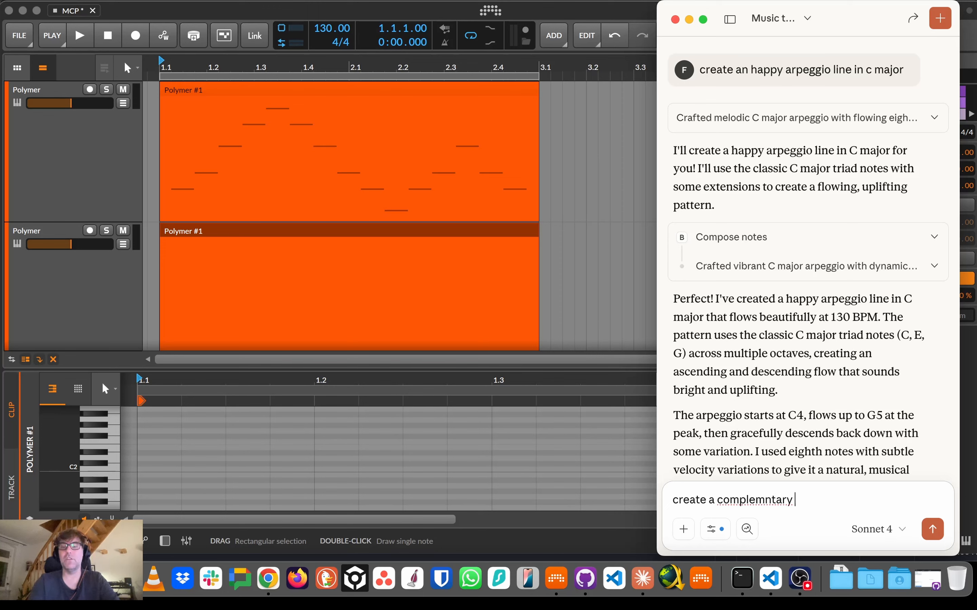
type("choir")
type("rd")
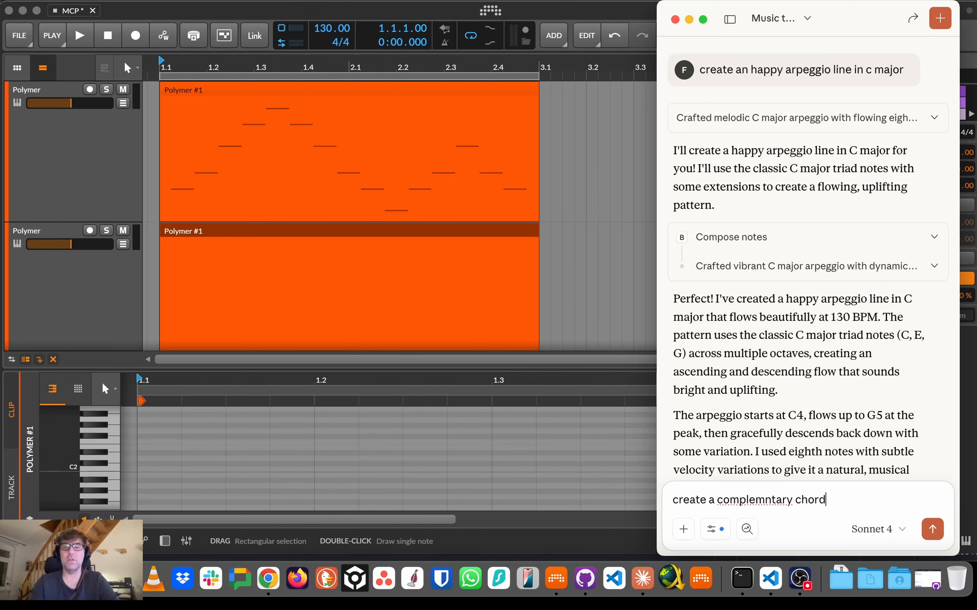
type(" progression")
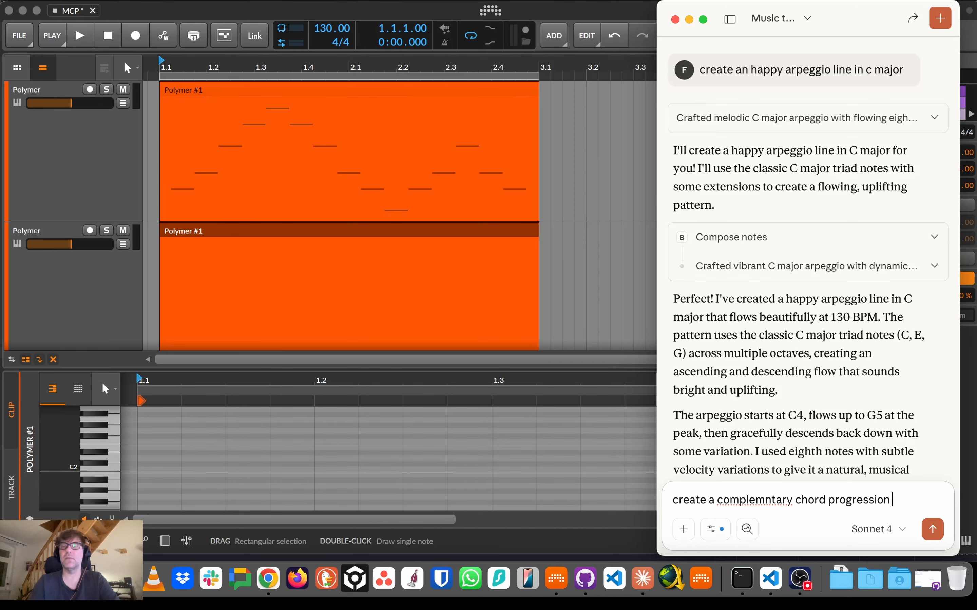
left_click(931, 530)
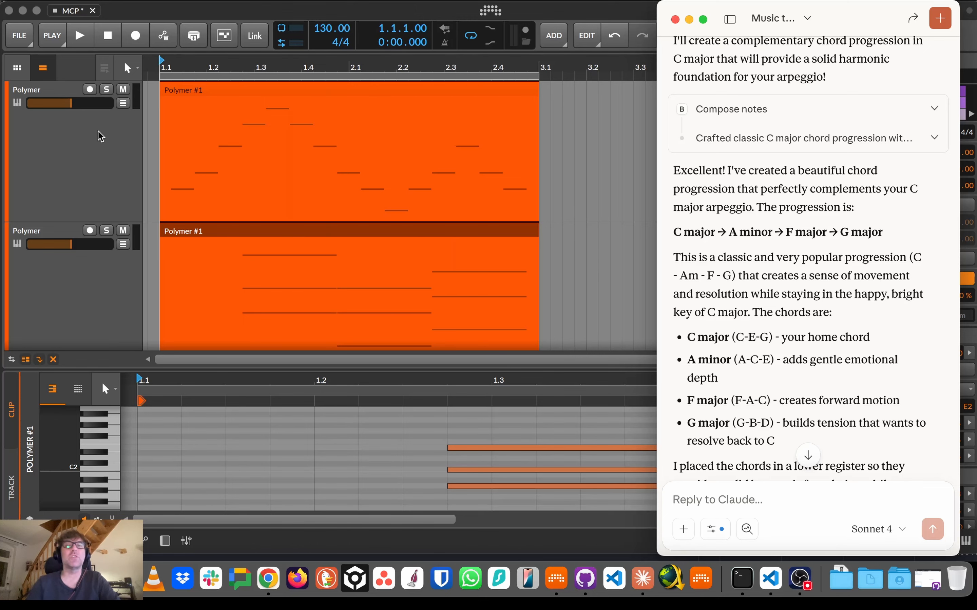
- In Bitwig Studio, lower the first Polymer track's volume to -15.2 dB and audition both clips together
left_click(73, 111)
left_click_drag(72, 108, 66, 109)
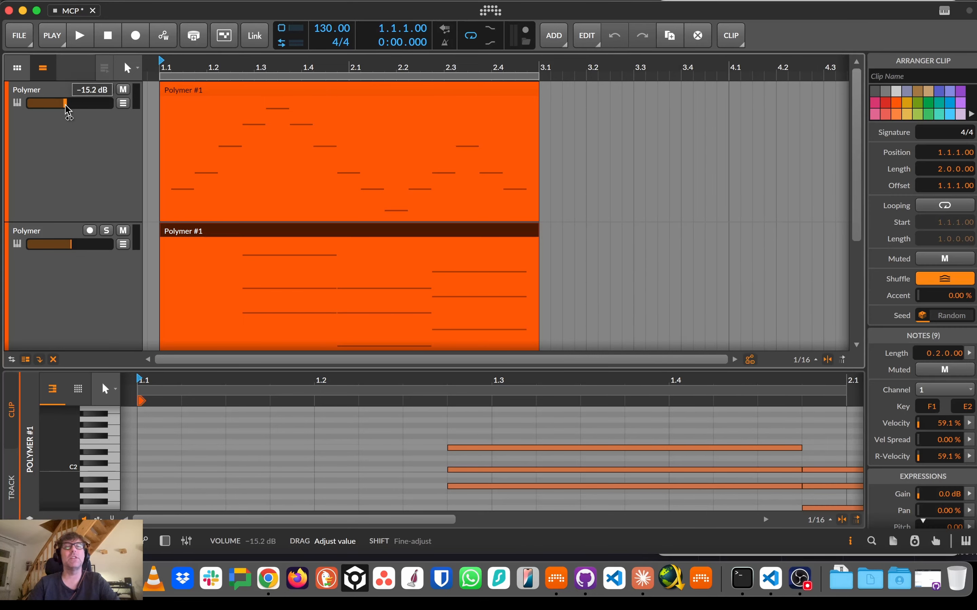
key("space")
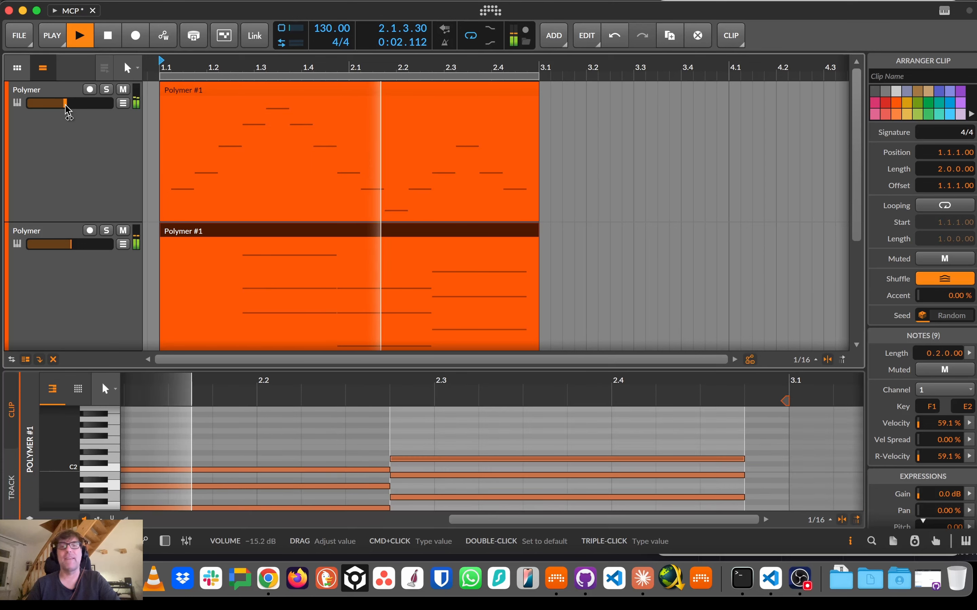
key("space")
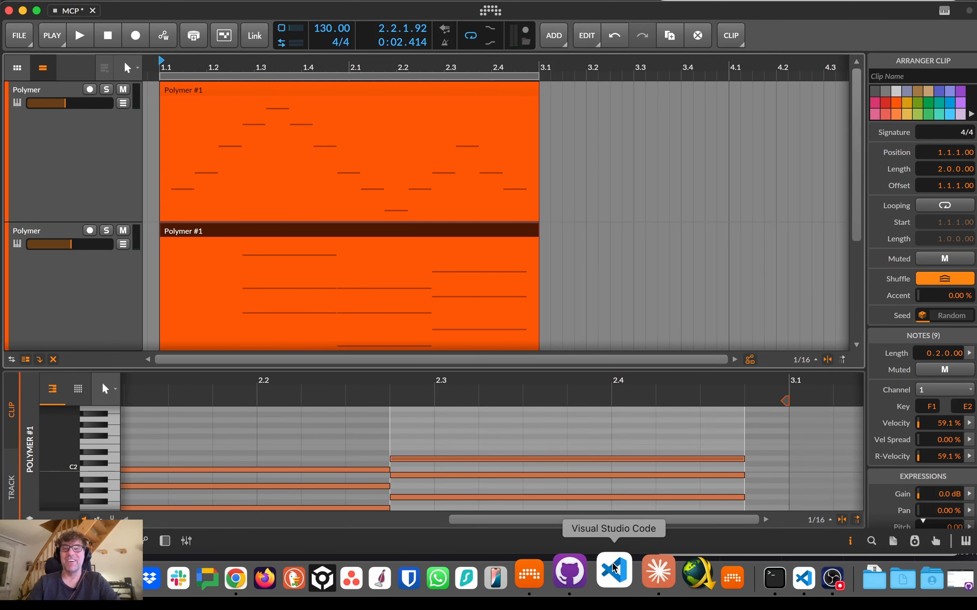
- Switch to Claude and send the prompt "play" to start playback of the arrangement
left_click(633, 577)
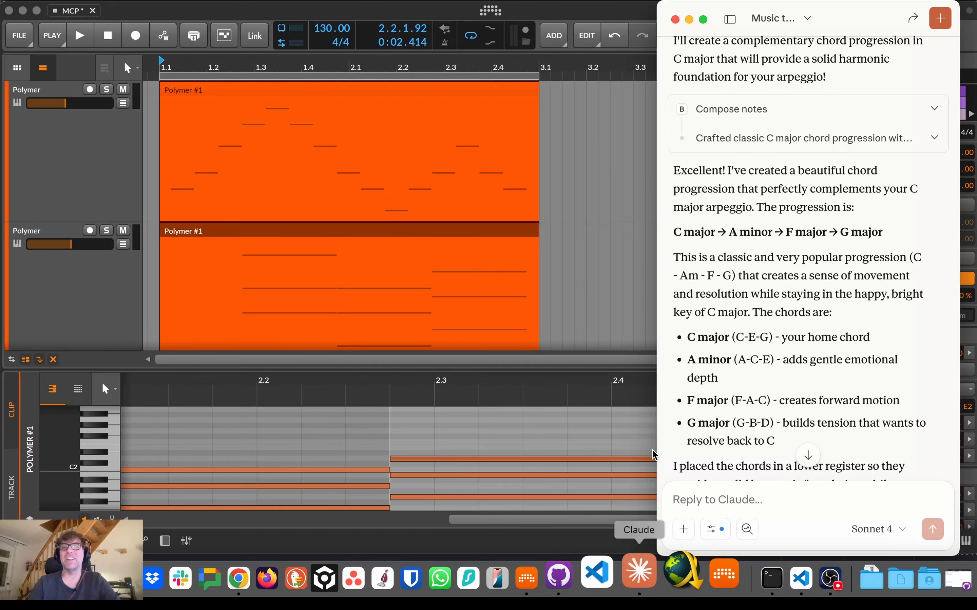
type("play")
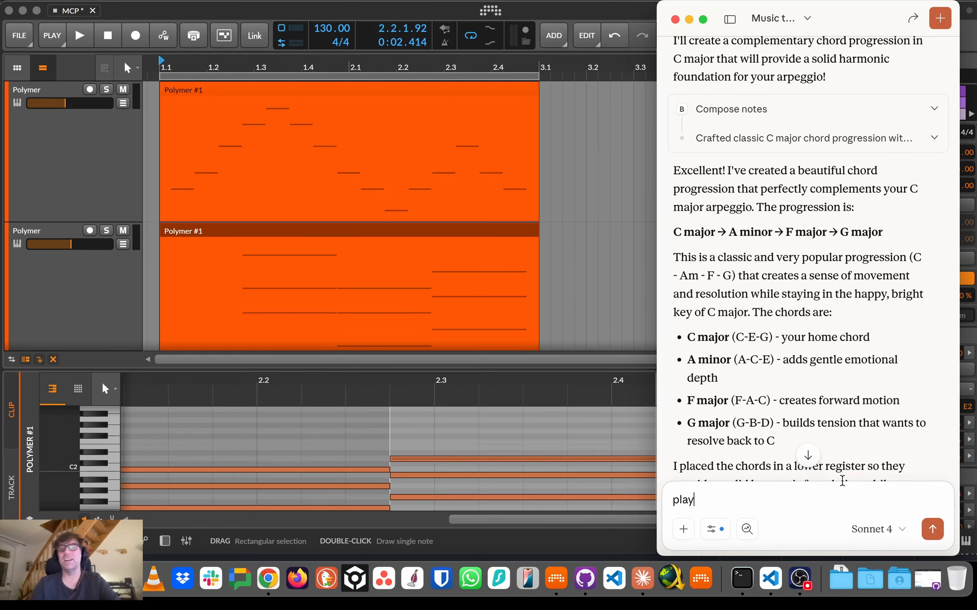
left_click(932, 529)
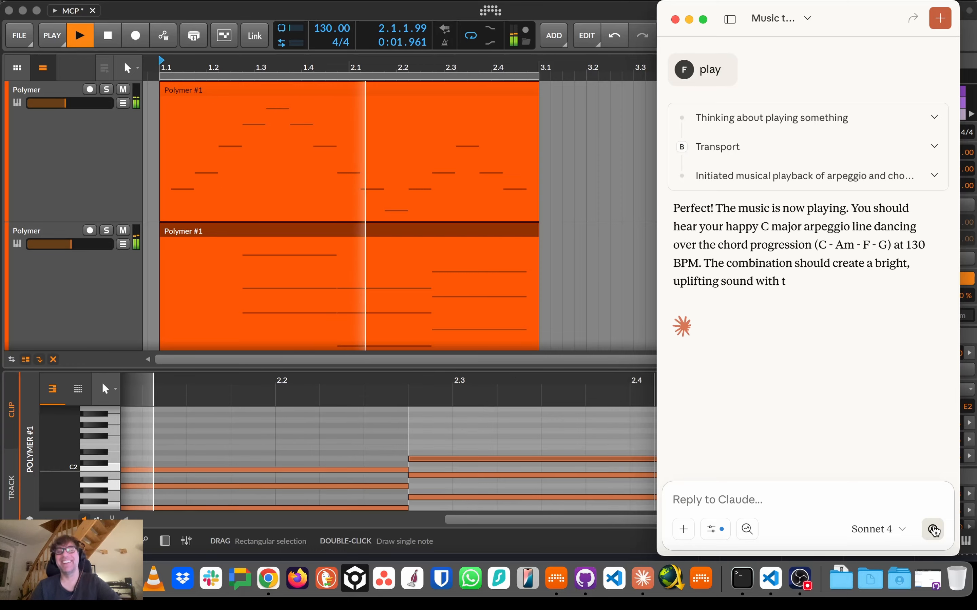
- Send Claude the prompt "stop" to halt the arrangement's playback
left_click(694, 500)
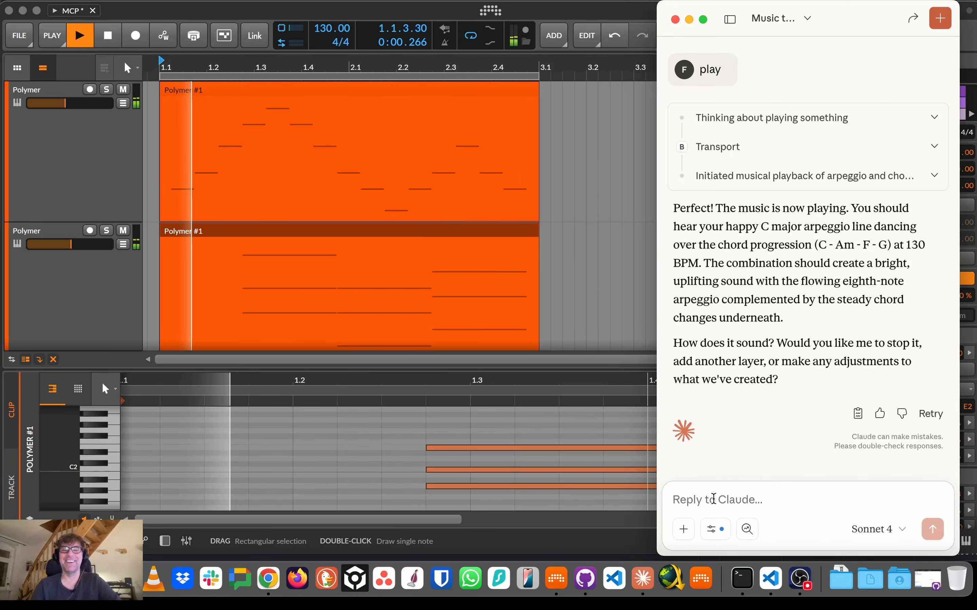
type("stop")
key("shift+Return")
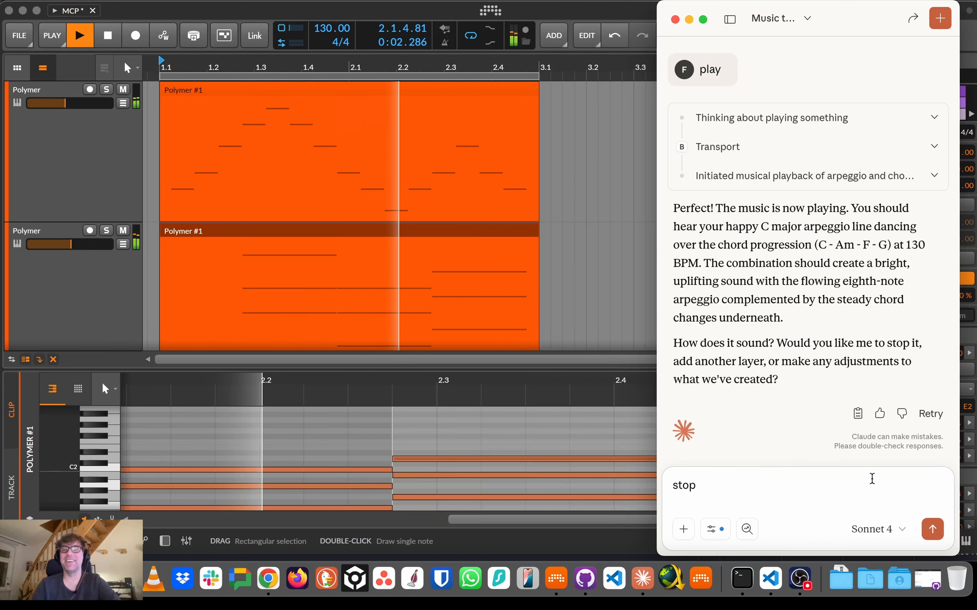
left_click(924, 530)
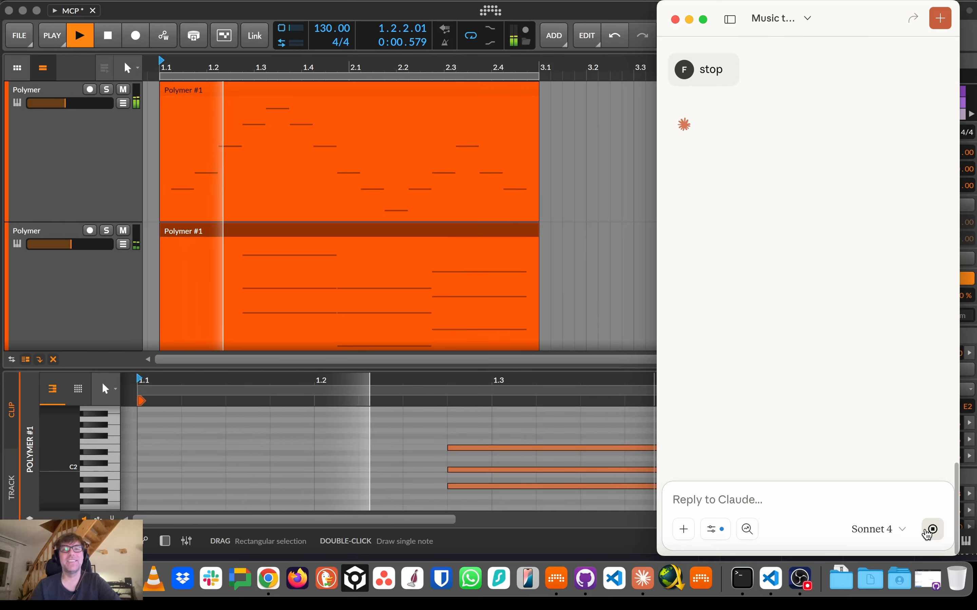